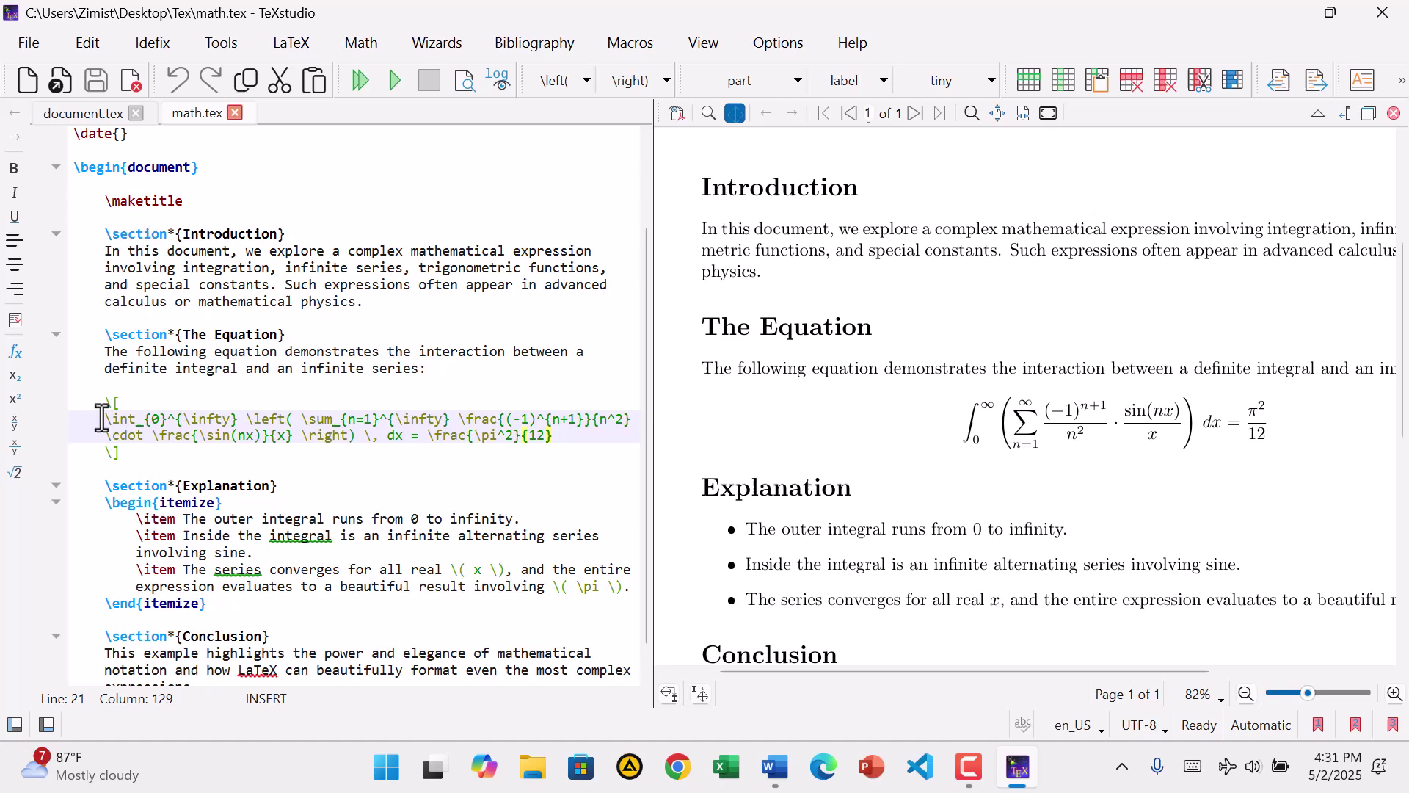
# Copy the two LaTeX lines from \int through \frac{\pi^2}{12} in math.tex.
pyautogui.moveTo(107, 419); pyautogui.dragTo(543, 436)
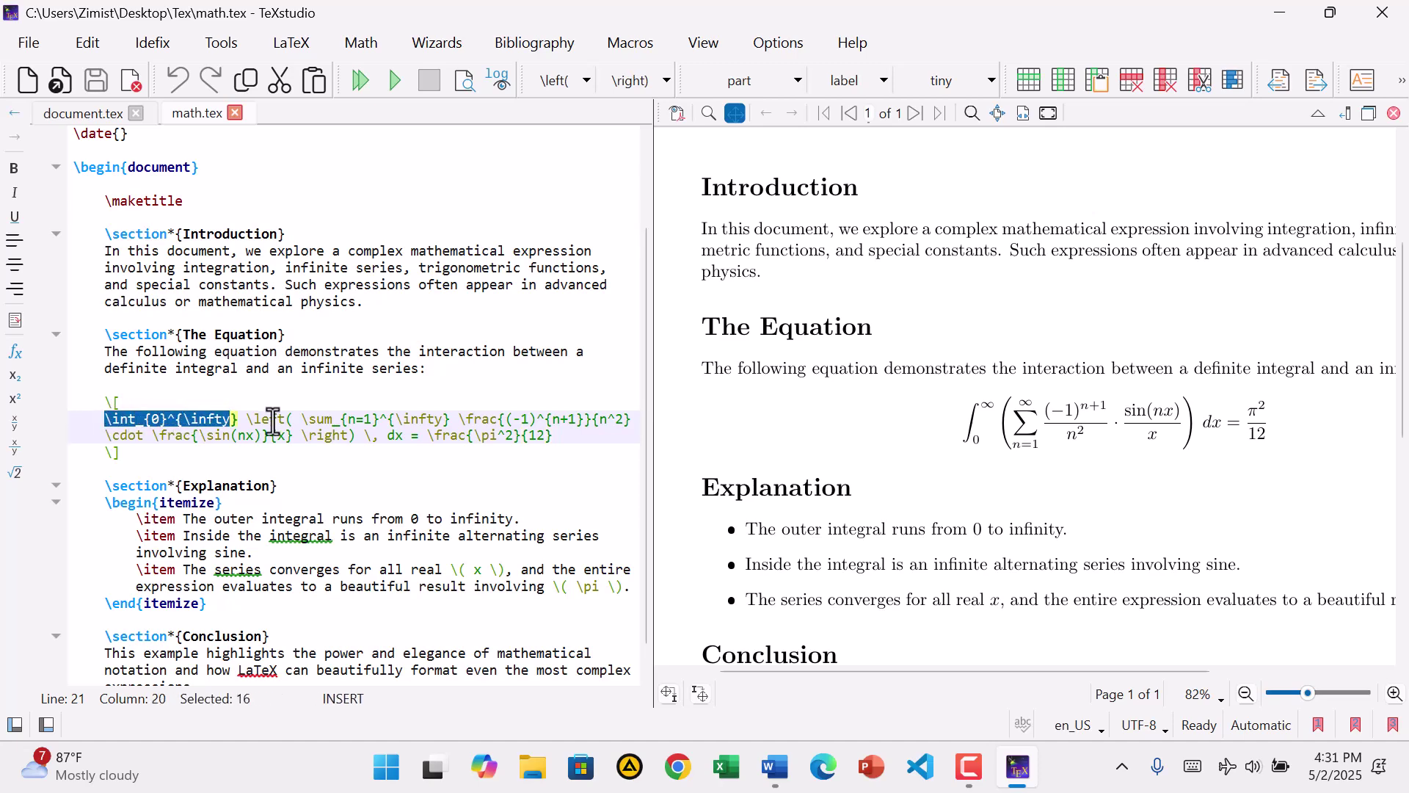
pyautogui.rightClick(537, 435)
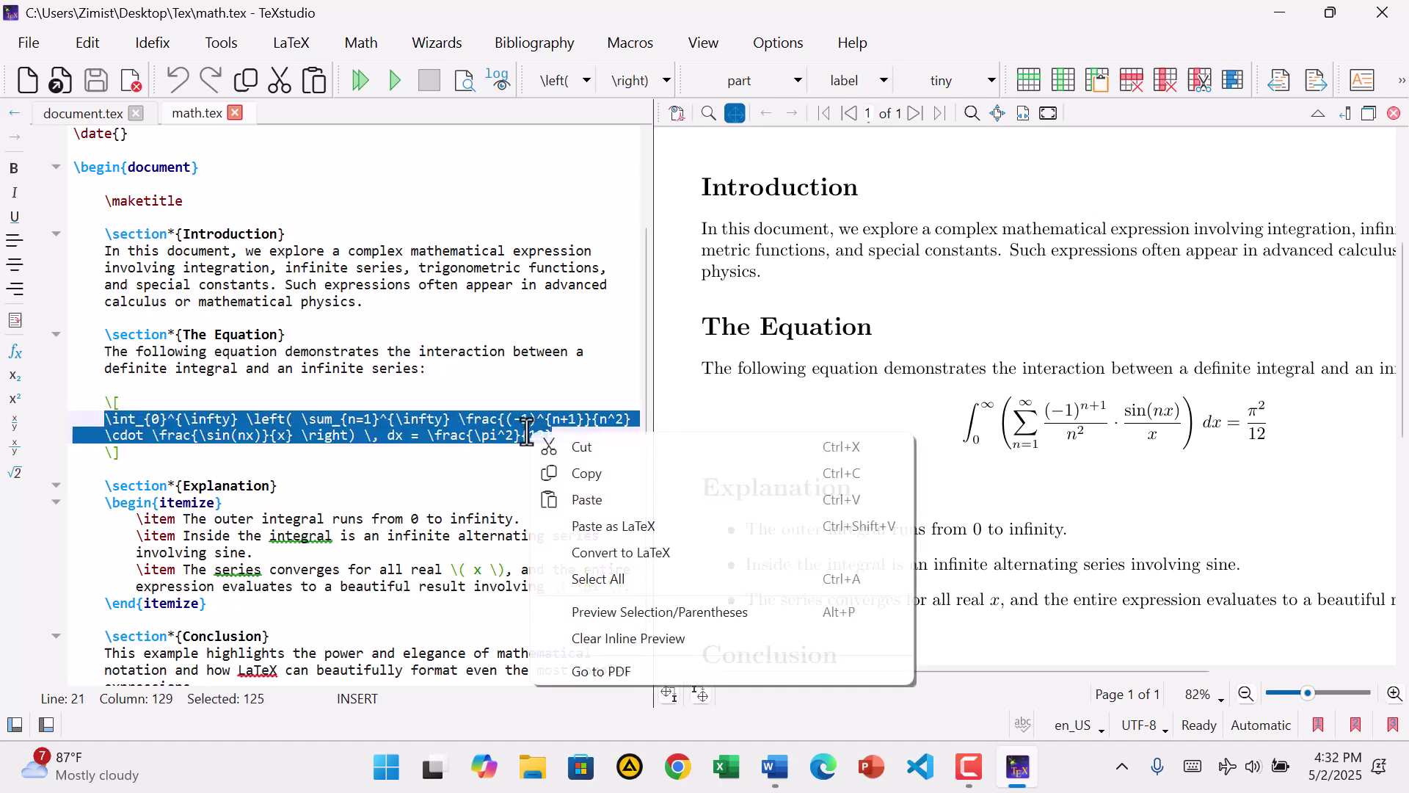
pyautogui.click(583, 473)
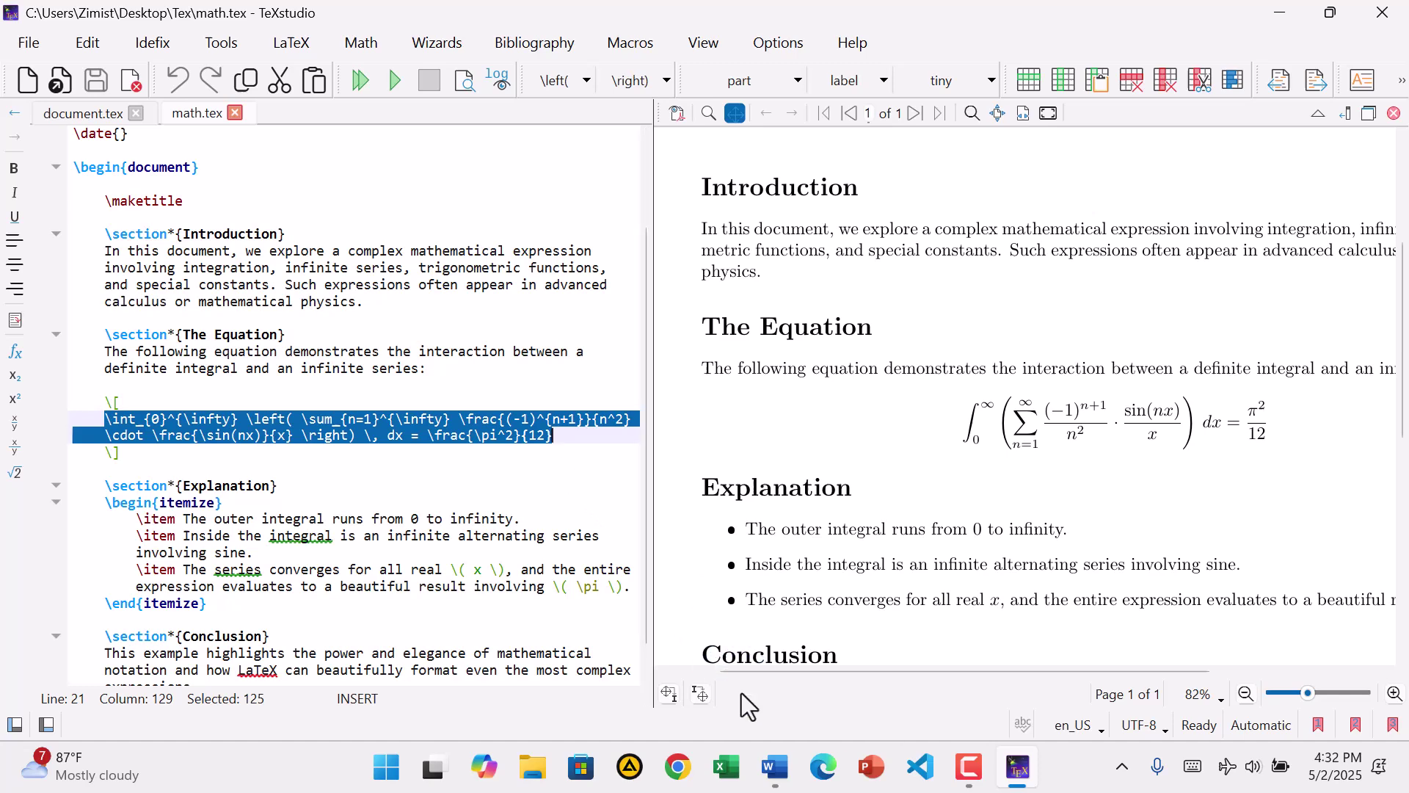
# Insert a blank Word equation and paste the copied LaTeX into it as text only.
pyautogui.click(775, 766)
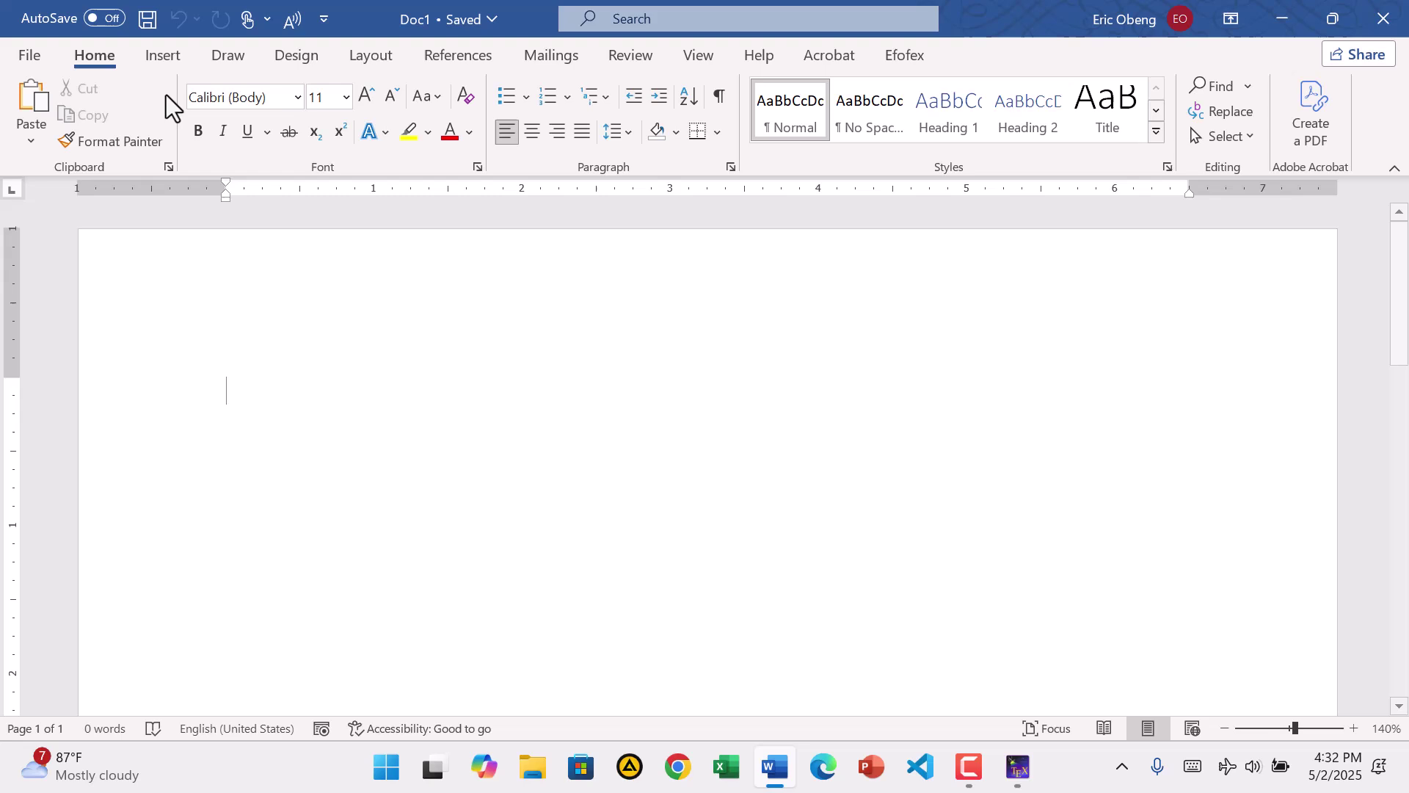
pyautogui.click(163, 56)
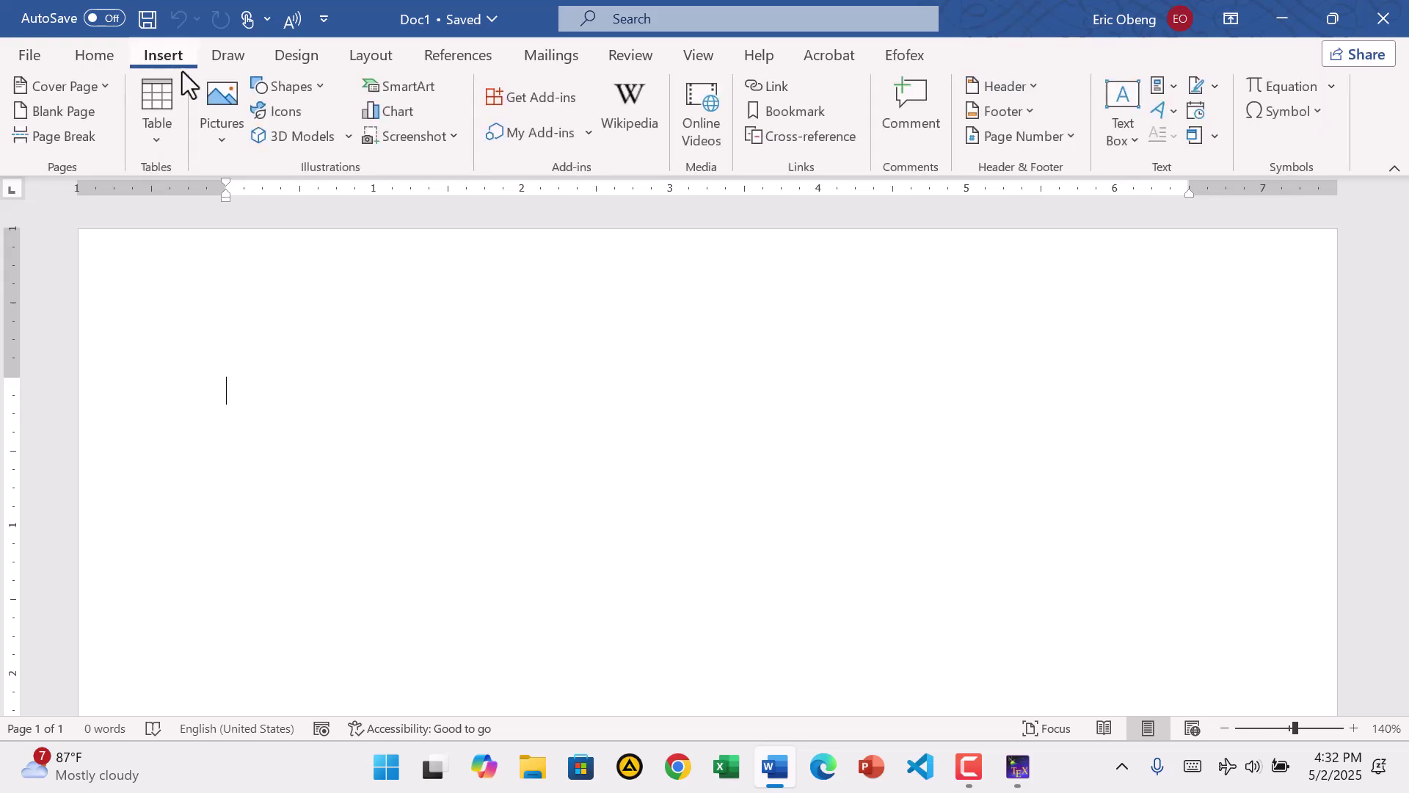
pyautogui.click(1278, 87)
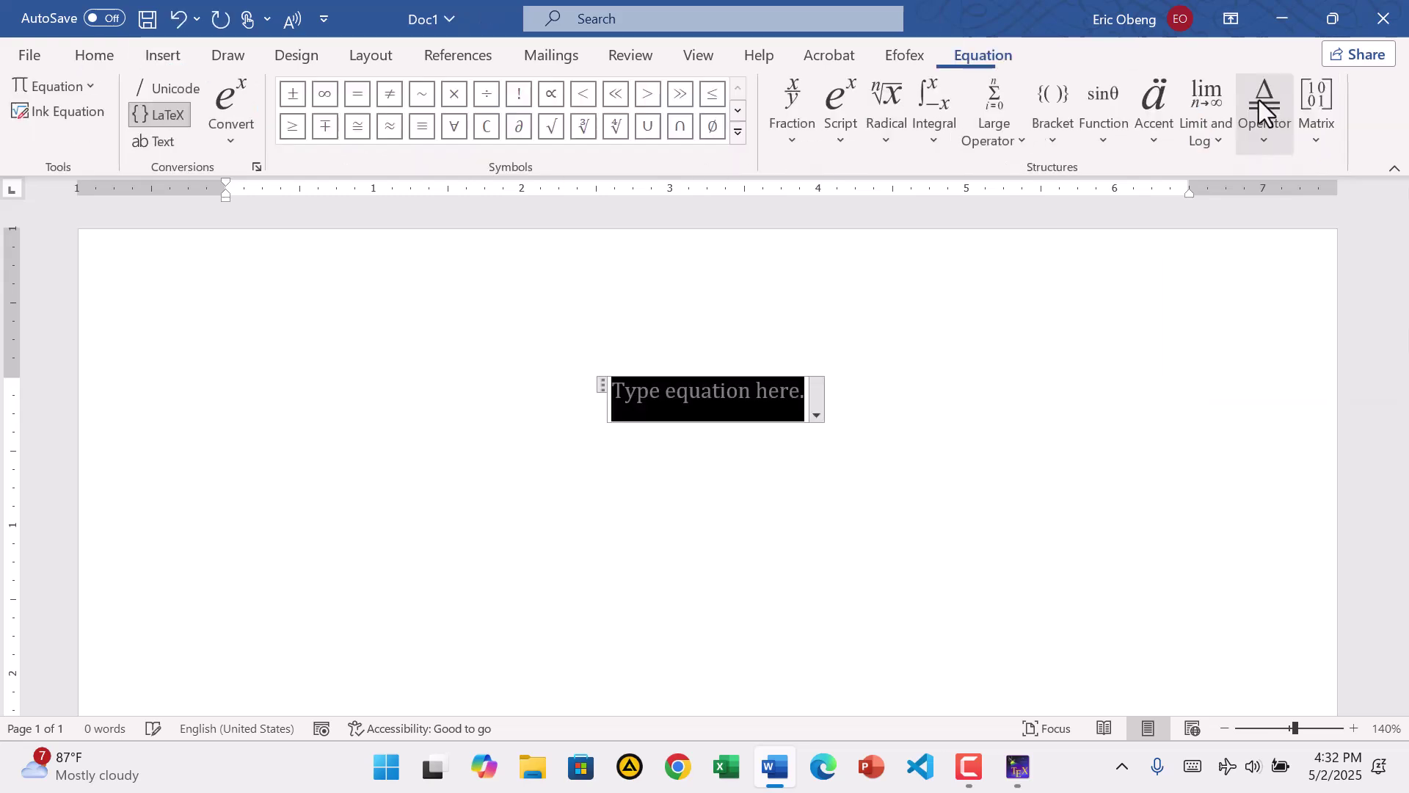
pyautogui.rightClick(697, 392)
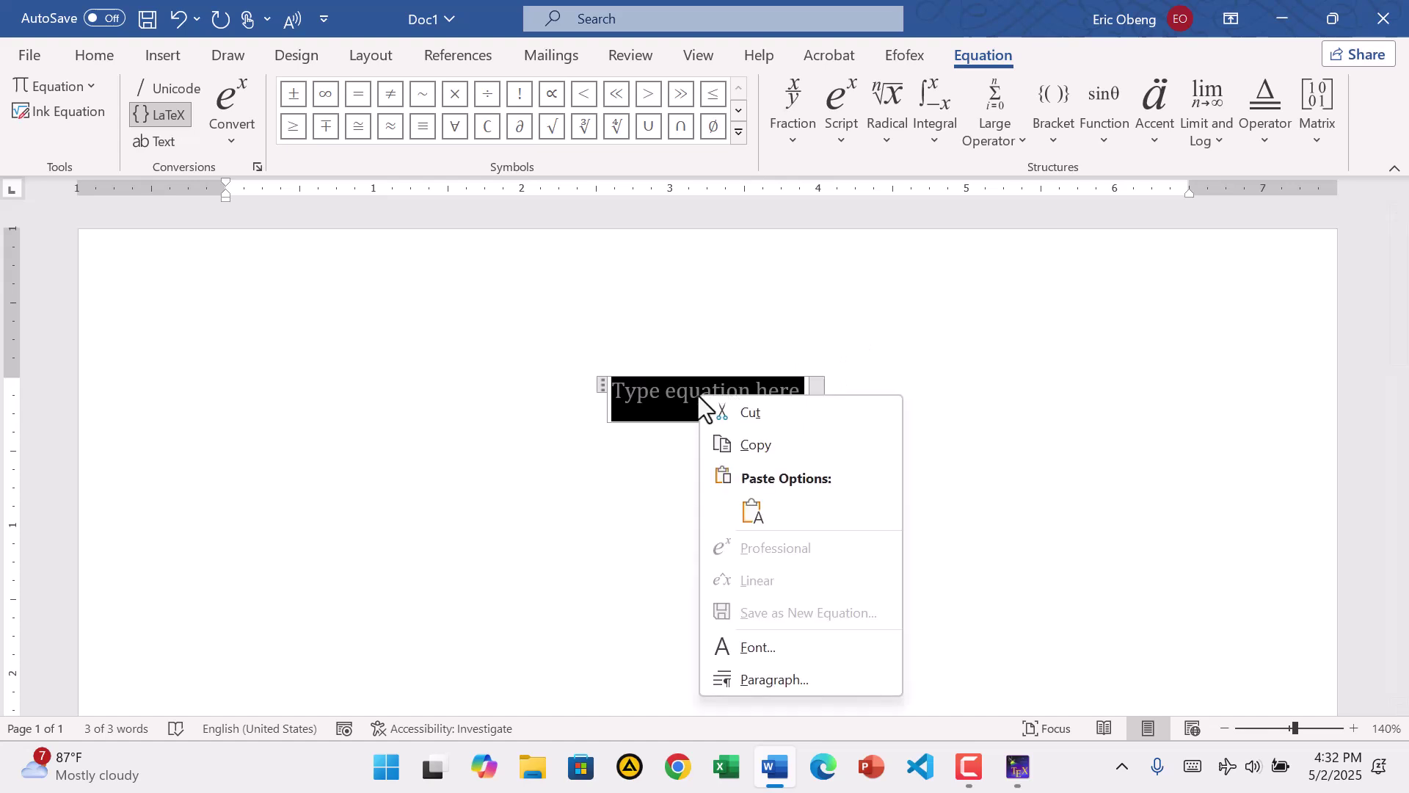
pyautogui.click(754, 516)
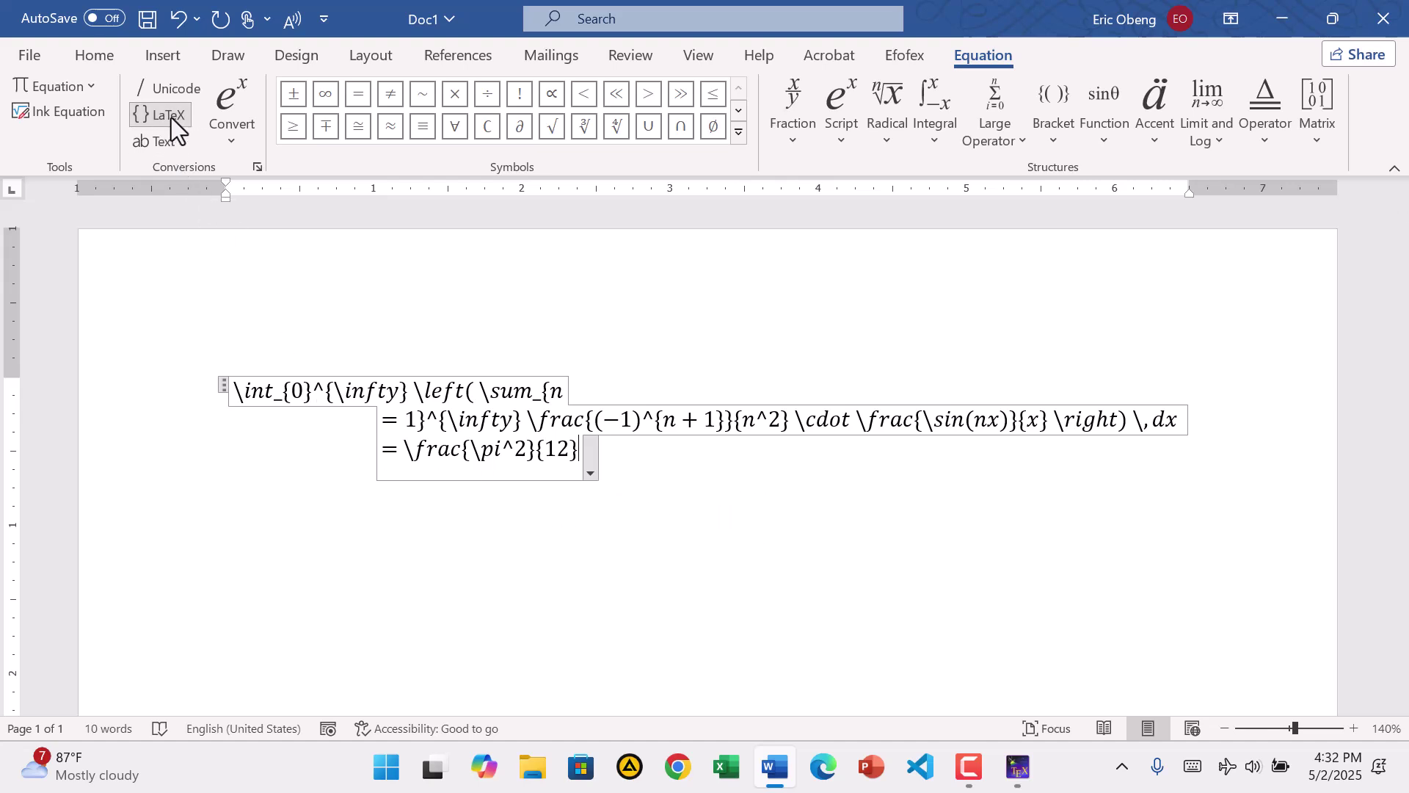
# Convert the pasted LaTeX to Professional format, showing the series equal to π²/12.
pyautogui.click(232, 140)
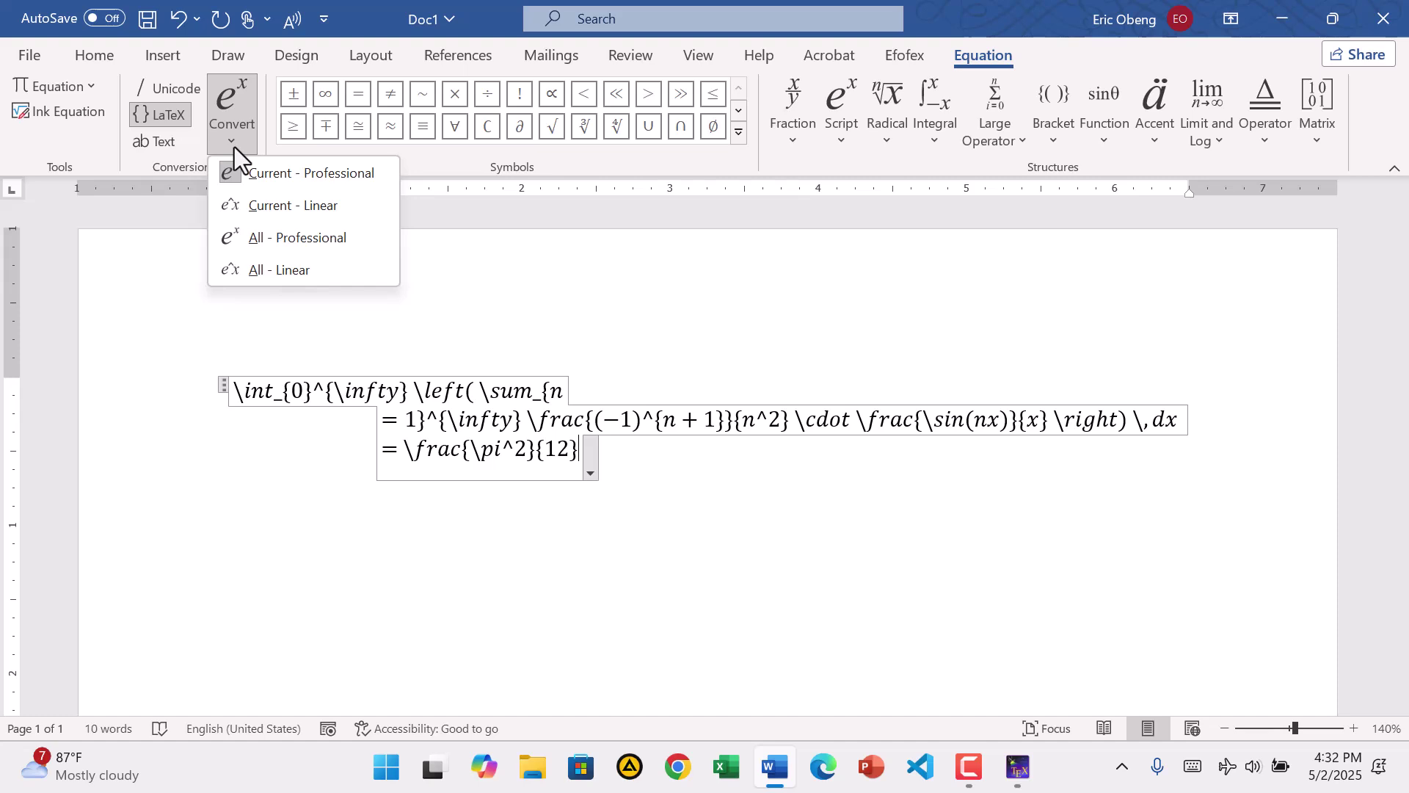
pyautogui.click(327, 180)
pyautogui.hotkey('ctrl', 'a')
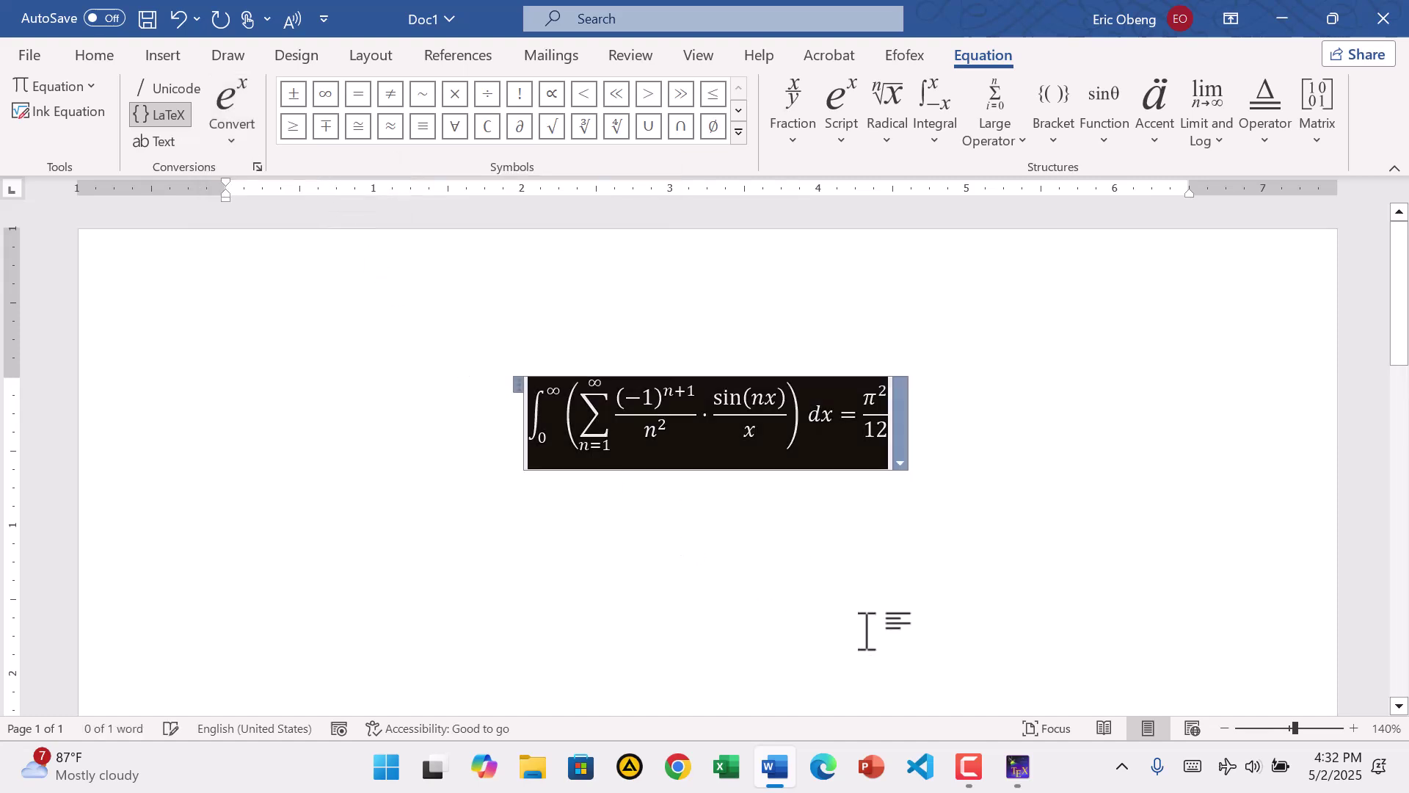
pyautogui.click(844, 441)
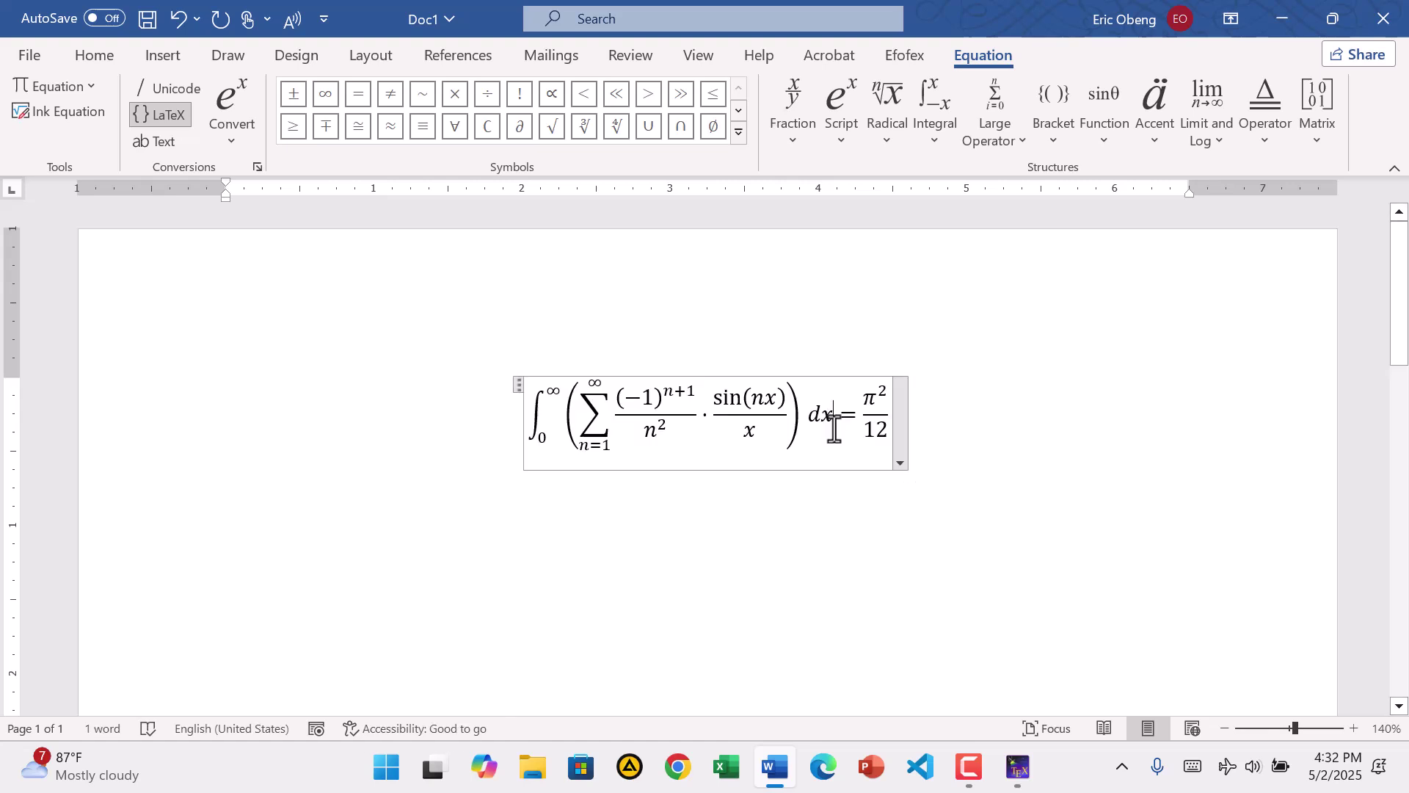